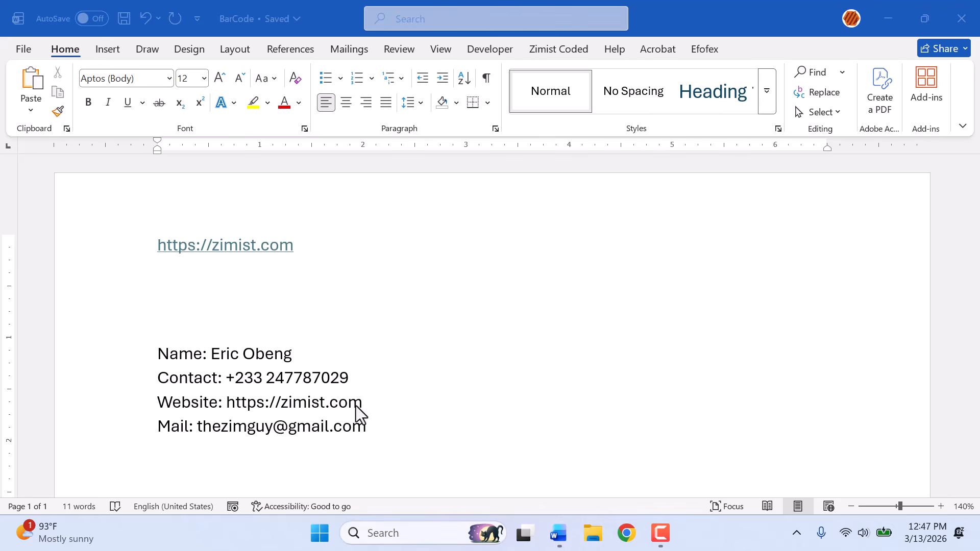
Wrap the website URL in a DisplayBarcode instruction, adding Displaybarcode" before it and "qr after it.
{"action": "left_click", "coordinate": [159, 243]}
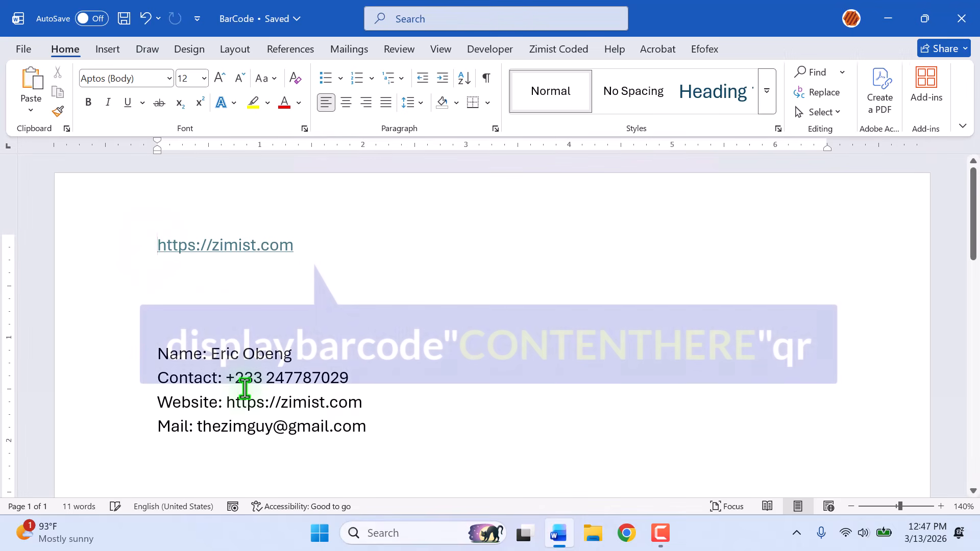
{"action": "type", "text": "display"}
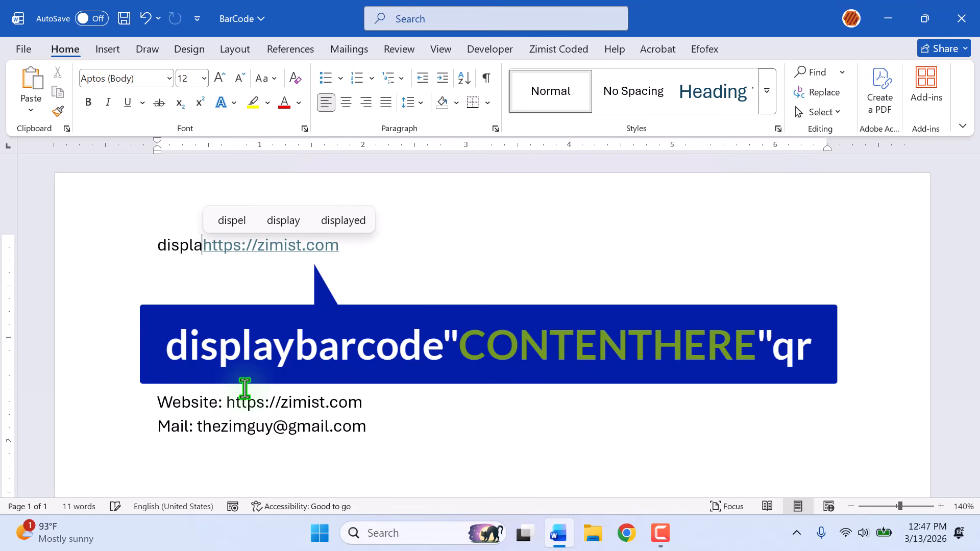
{"action": "type", "text": "barcod"}
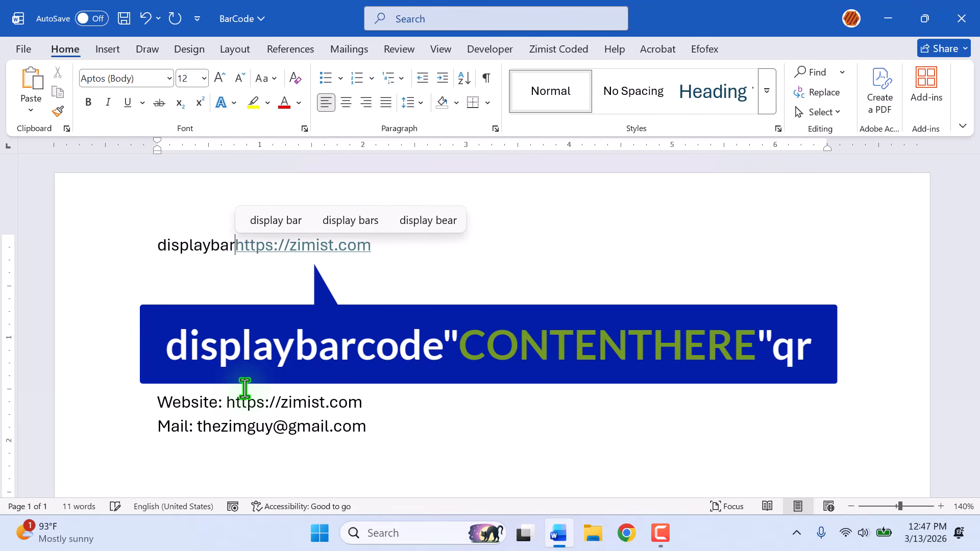
{"action": "type", "text": "e\""}
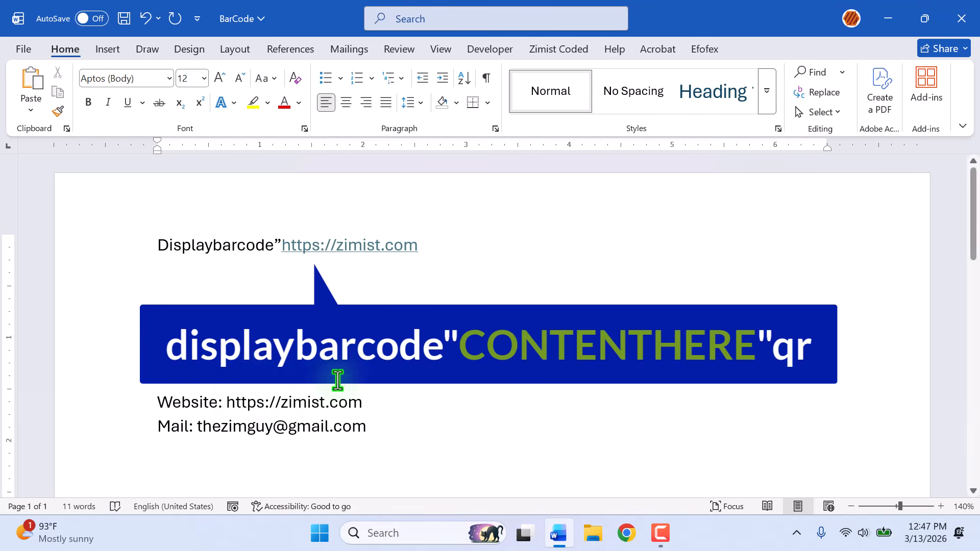
{"action": "left_click", "coordinate": [433, 251]}
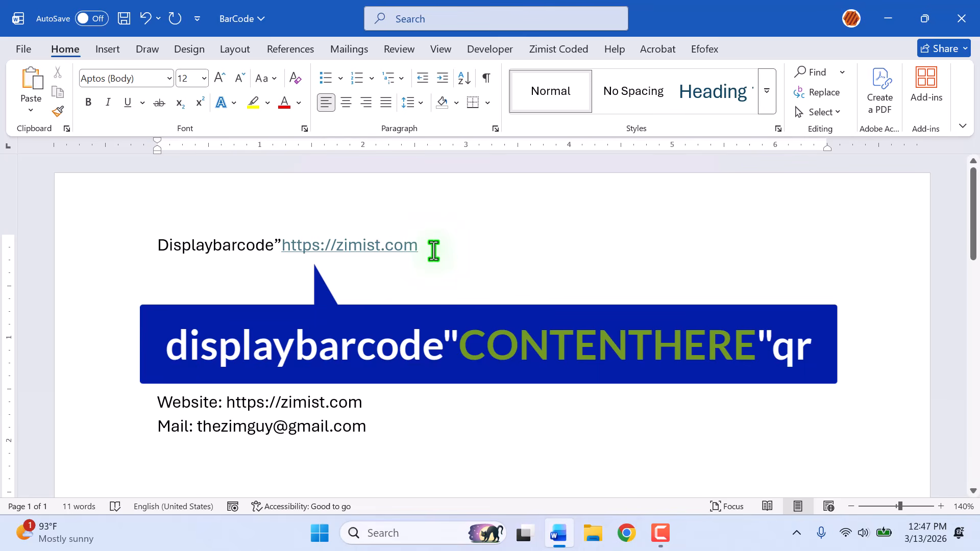
{"action": "type", "text": "\""}
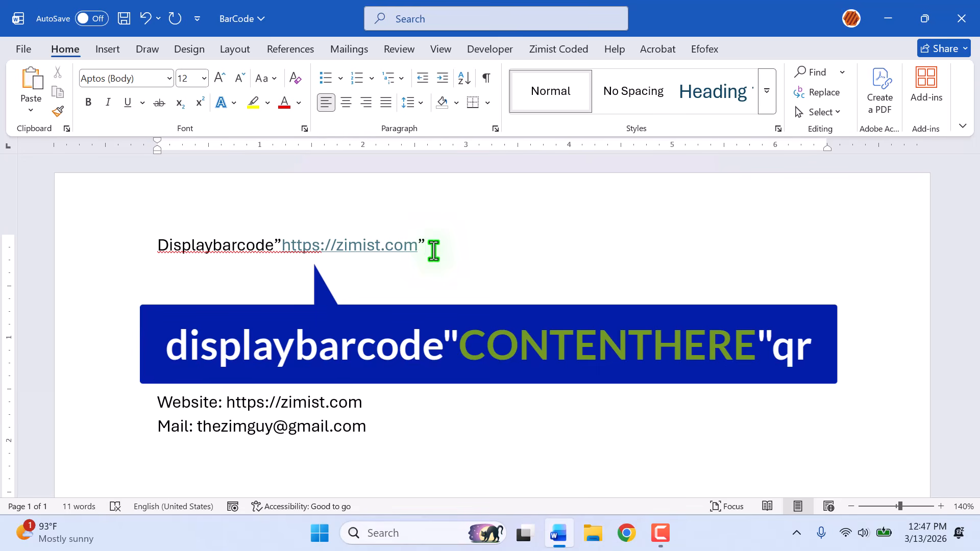
{"action": "type", "text": "qr"}
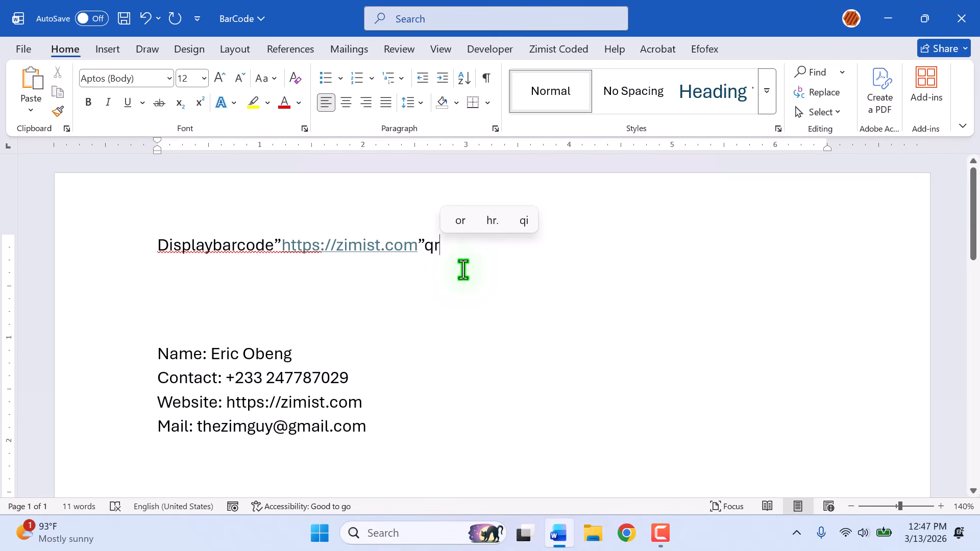
Turn the selected instruction line into a field and toggle its field codes to render the QR code.
{"action": "left_click", "coordinate": [115, 256]}
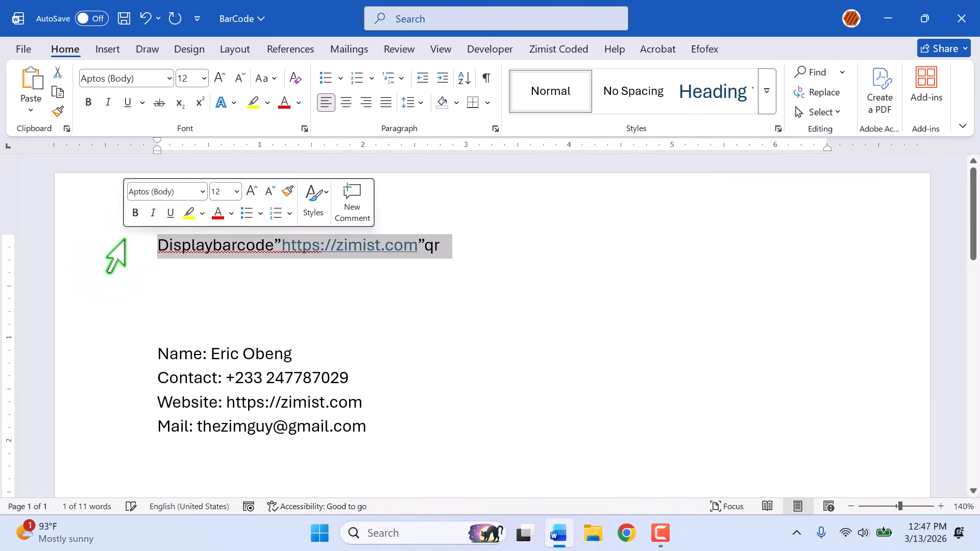
{"action": "key", "text": "ctrl+F9"}
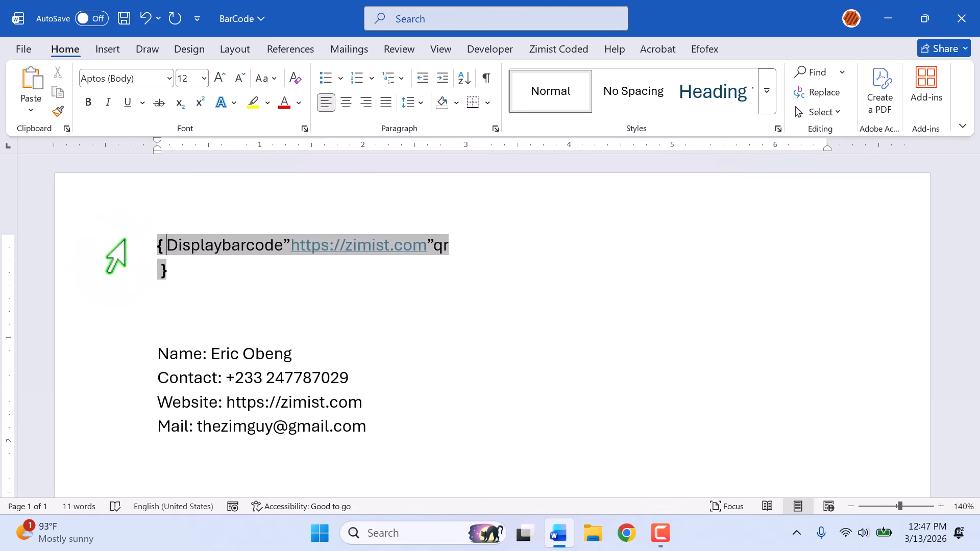
{"action": "right_click", "coordinate": [233, 248]}
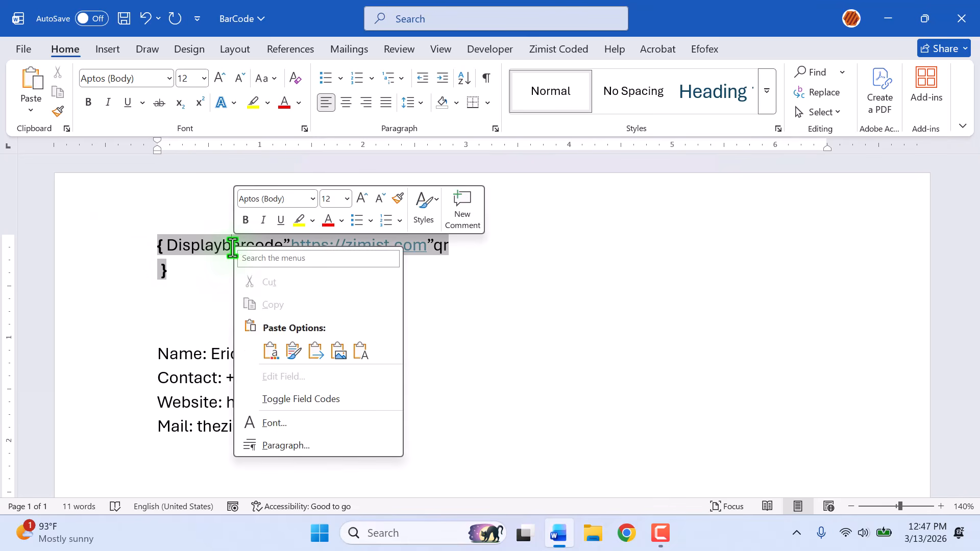
{"action": "left_click", "coordinate": [313, 399]}
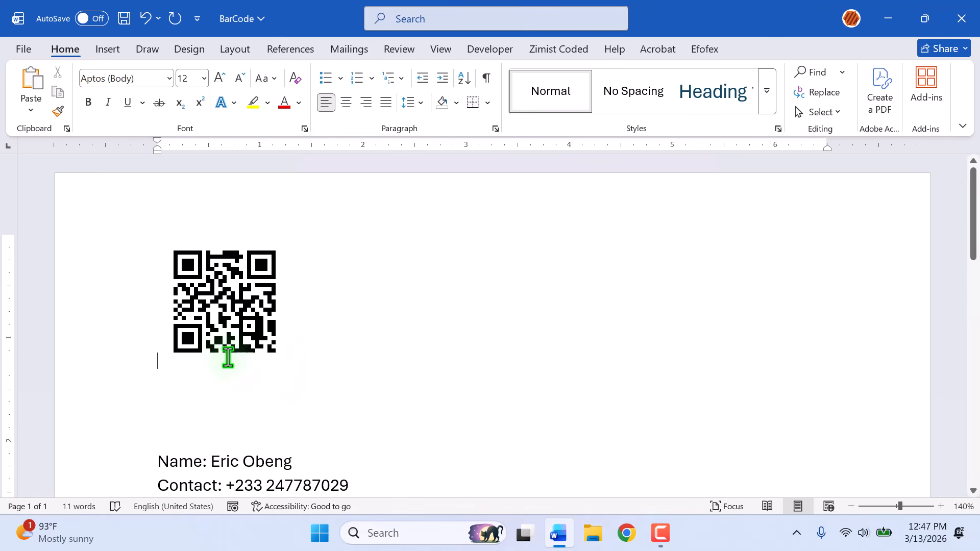
Toggle the QR code's field code to view the instruction, then toggle back to the barcode.
{"action": "right_click", "coordinate": [221, 299]}
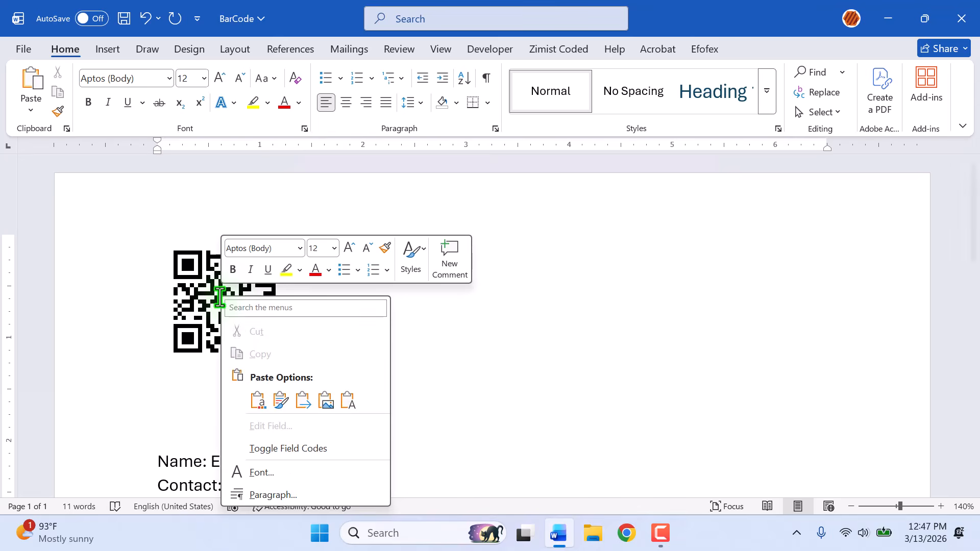
{"action": "left_click", "coordinate": [293, 448]}
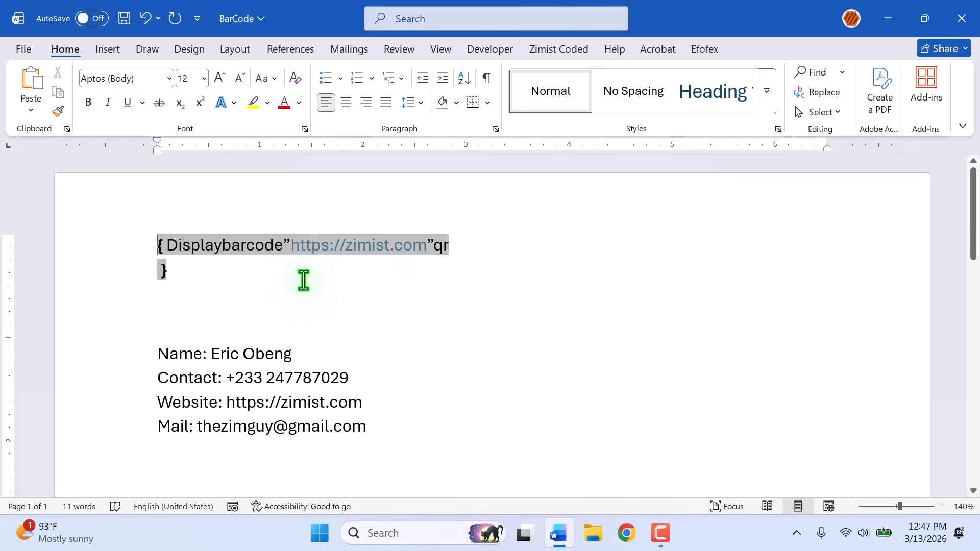
{"action": "right_click", "coordinate": [275, 244]}
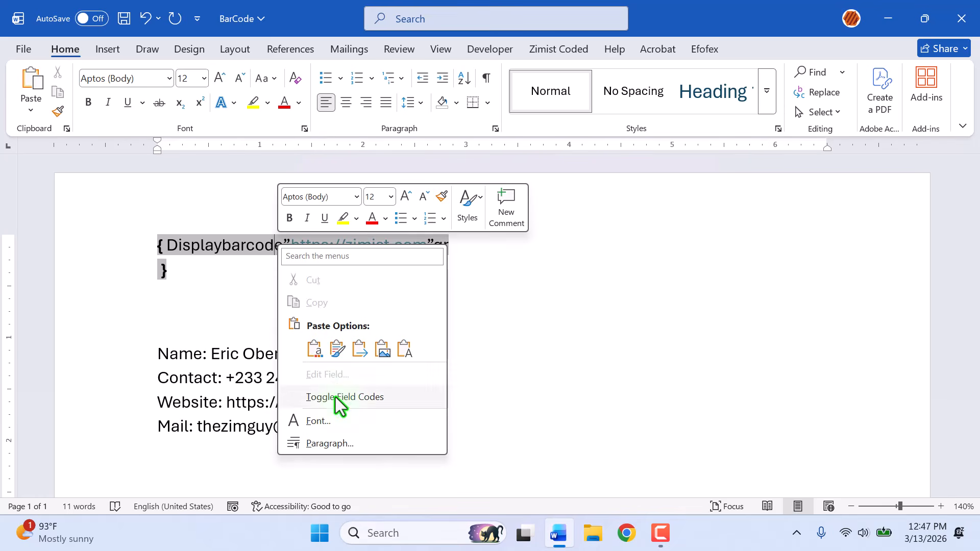
{"action": "left_click", "coordinate": [335, 397]}
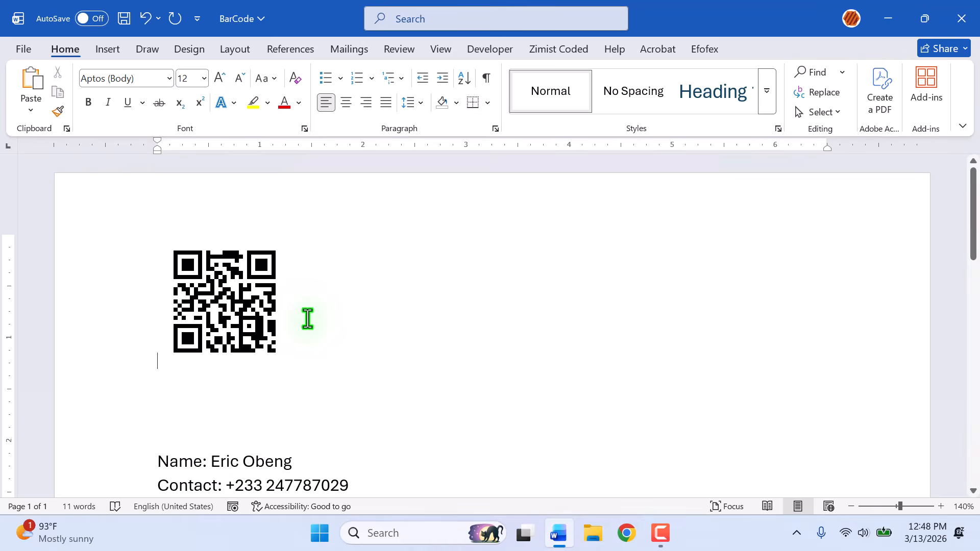
Add Displaybarcode" on a line above the contact details and "qr on a new line after them.
{"action": "scroll", "coordinate": [308, 318], "scroll_direction": "down", "scroll_amount": 3}
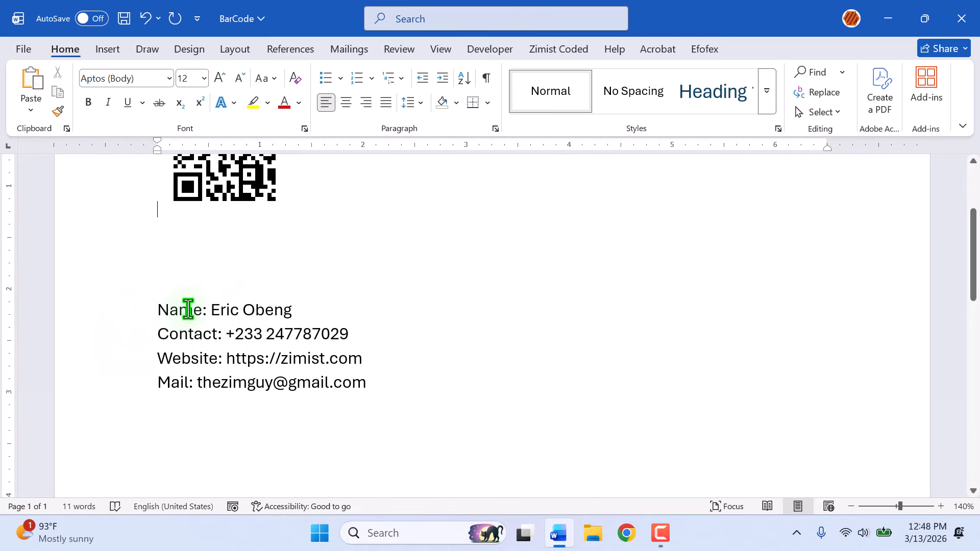
{"action": "left_click", "coordinate": [158, 311]}
{"action": "type", "text": "dis"}
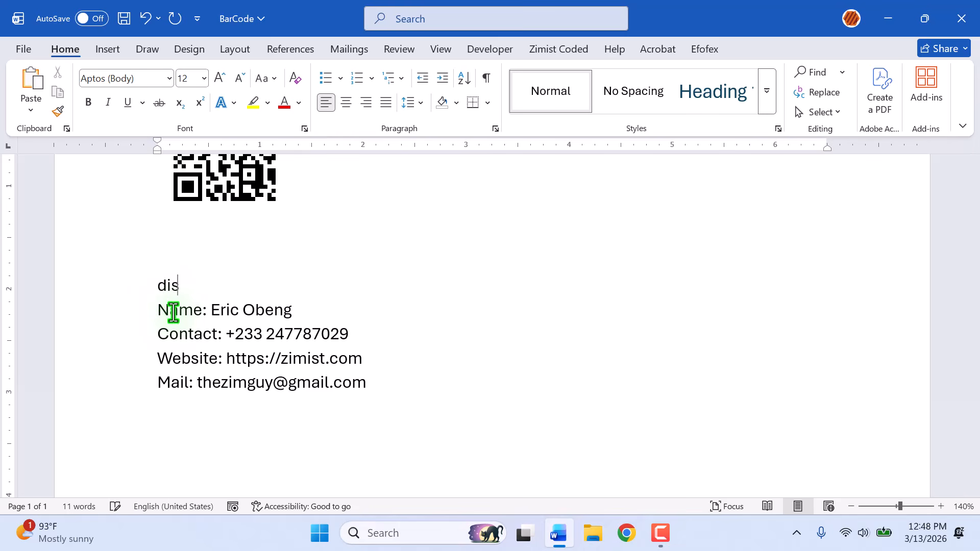
{"action": "type", "text": "play"}
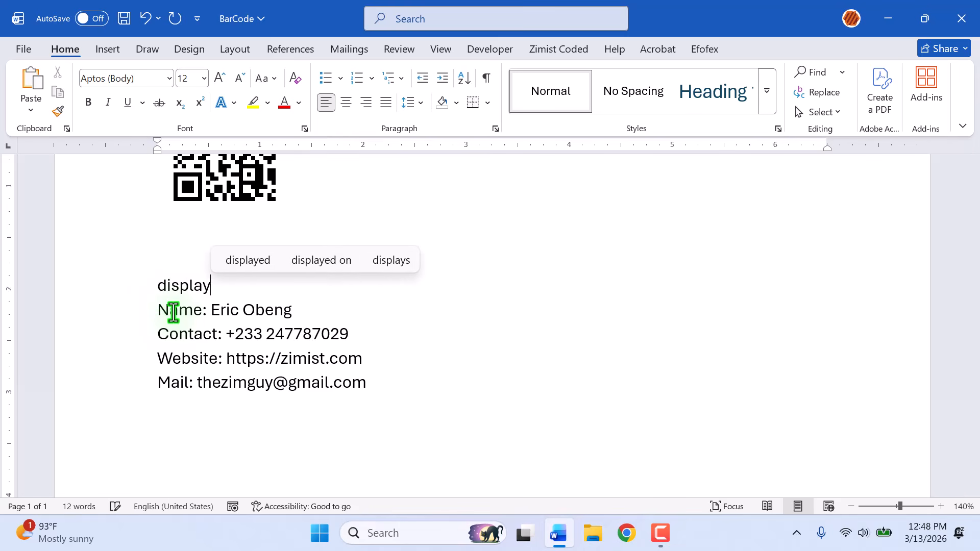
{"action": "type", "text": "bar"}
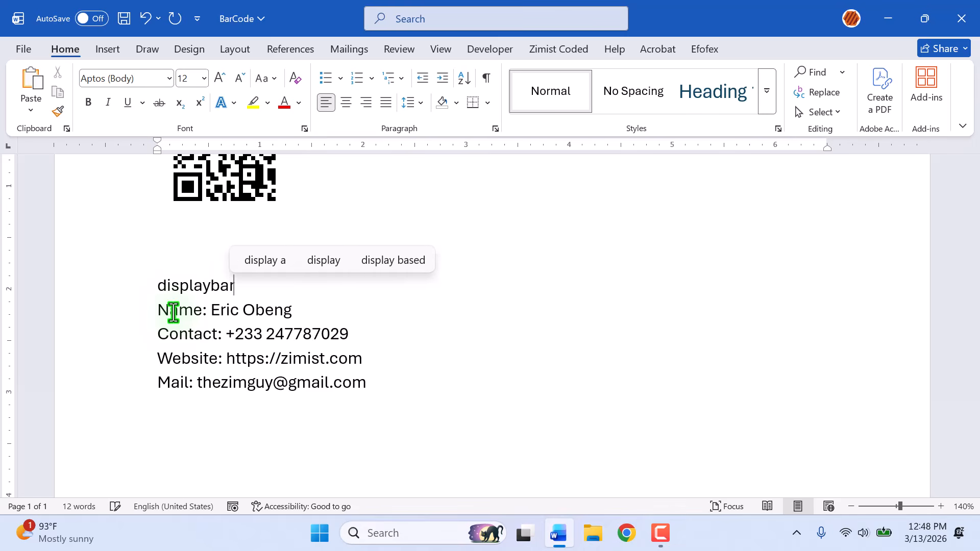
{"action": "type", "text": "code\""}
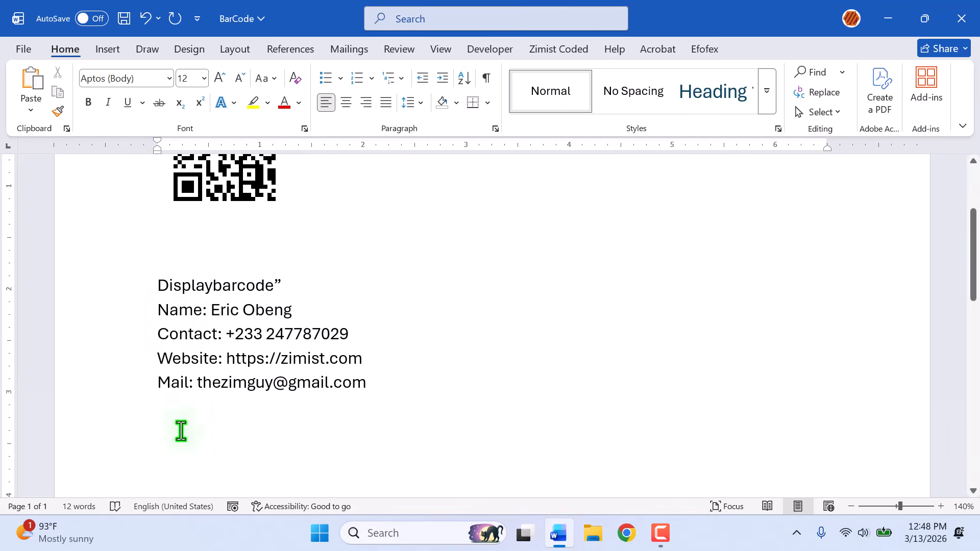
{"action": "left_click", "coordinate": [174, 408]}
{"action": "type", "text": "\""}
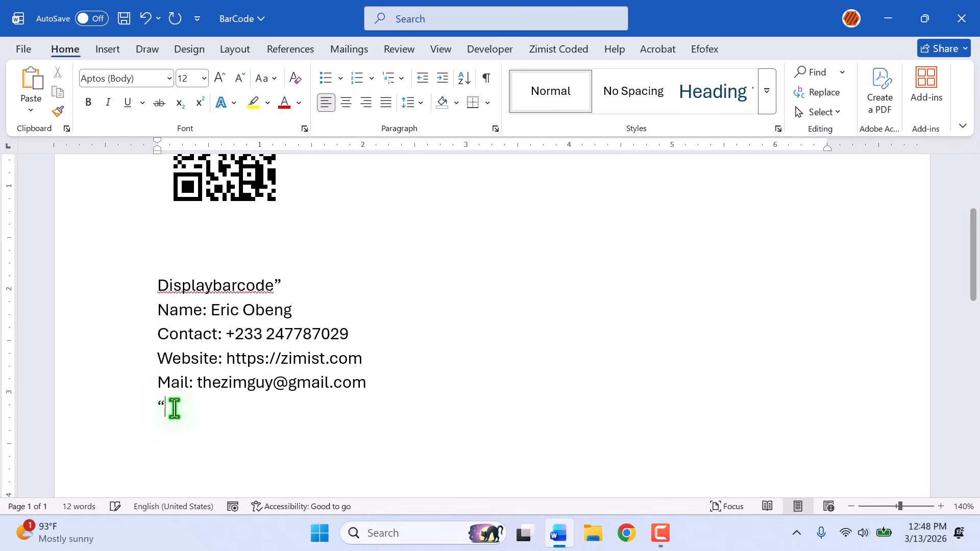
{"action": "type", "text": "qr"}
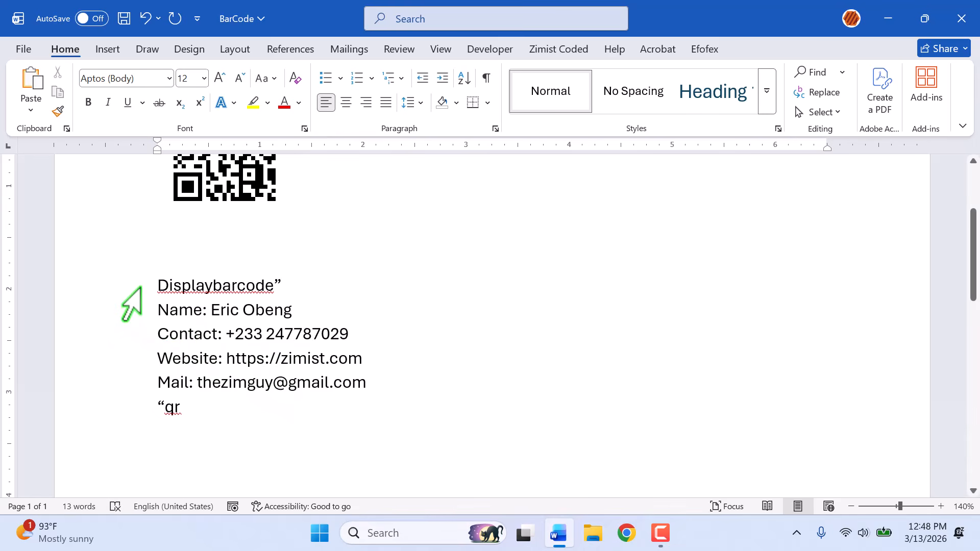
Select the contact-details instruction, turn it into a field, and toggle field codes to render a second QR code.
{"action": "left_click_drag", "start_coordinate": [136, 285], "coordinate": [161, 426]}
{"action": "key", "text": "ctrl+F9"}
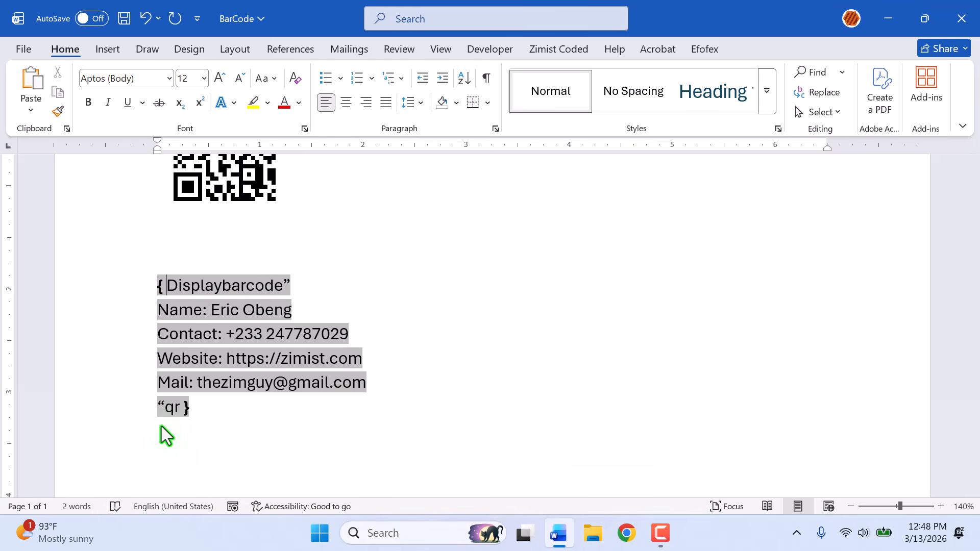
{"action": "right_click", "coordinate": [219, 290]}
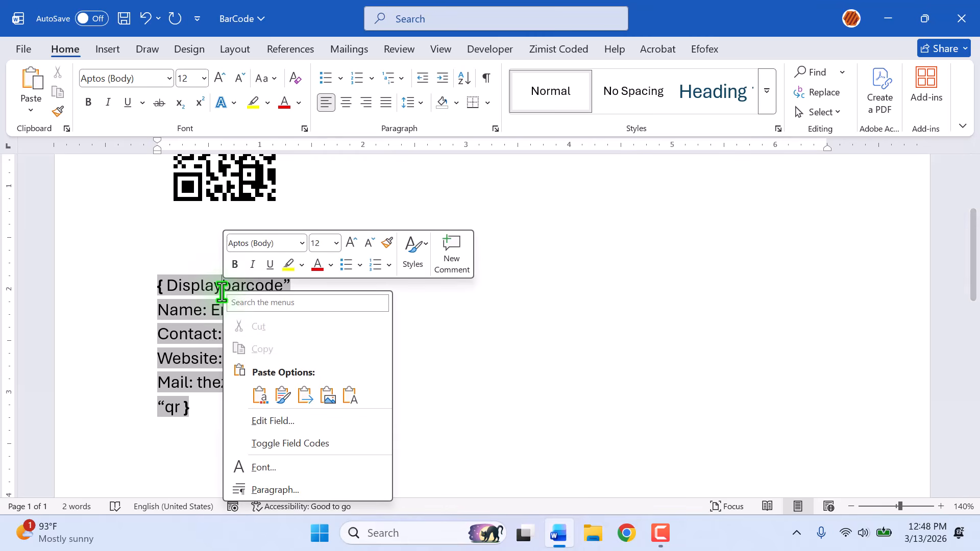
{"action": "left_click", "coordinate": [289, 442]}
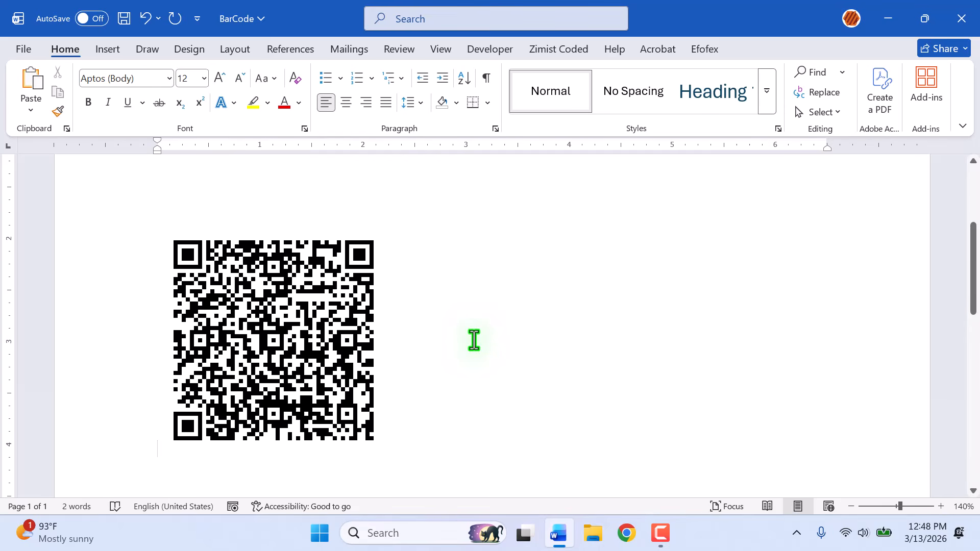
Copy the first QR code for the website.
{"action": "scroll", "coordinate": [474, 339], "scroll_direction": "up", "scroll_amount": 5}
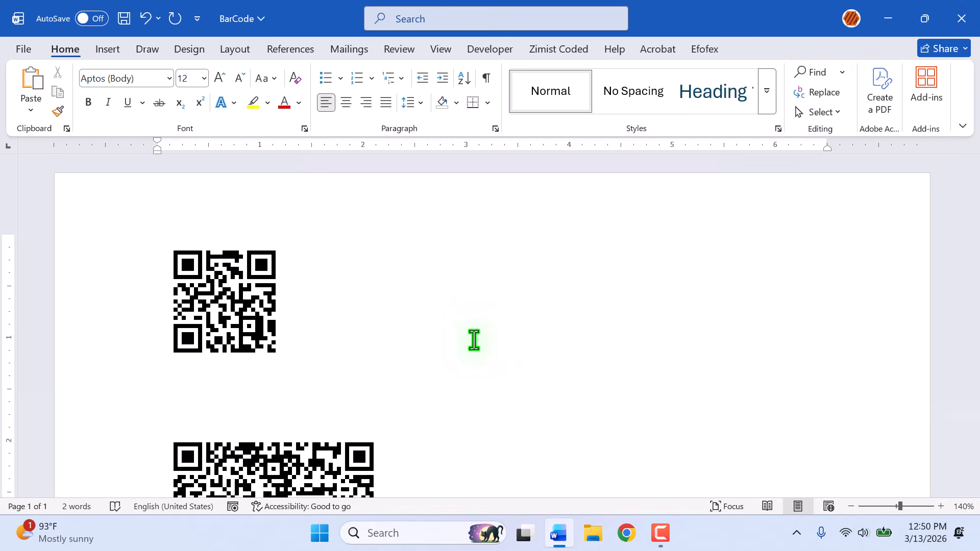
{"action": "double_click", "coordinate": [229, 295]}
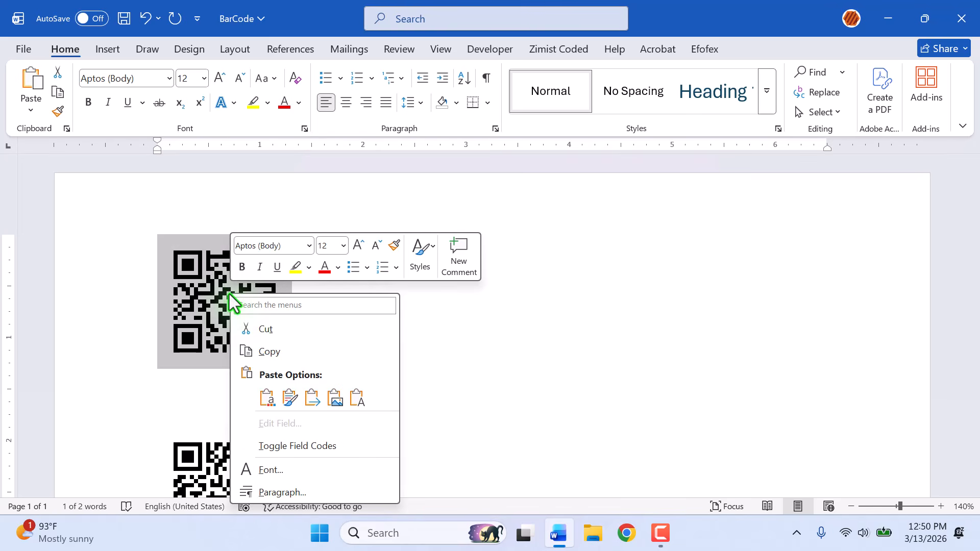
{"action": "left_click", "coordinate": [271, 351]}
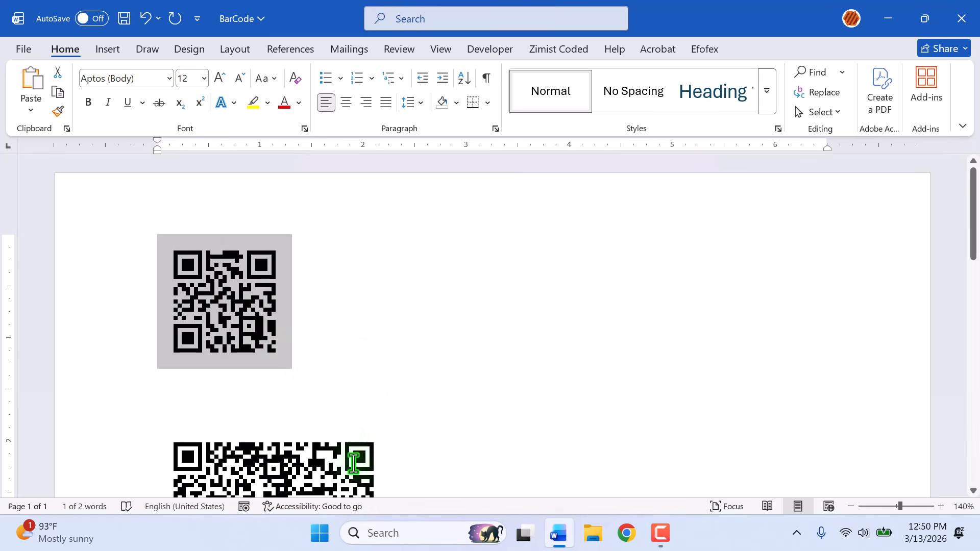
Switch to Paint by searching for it from the Start menu.
{"action": "left_click", "coordinate": [320, 536]}
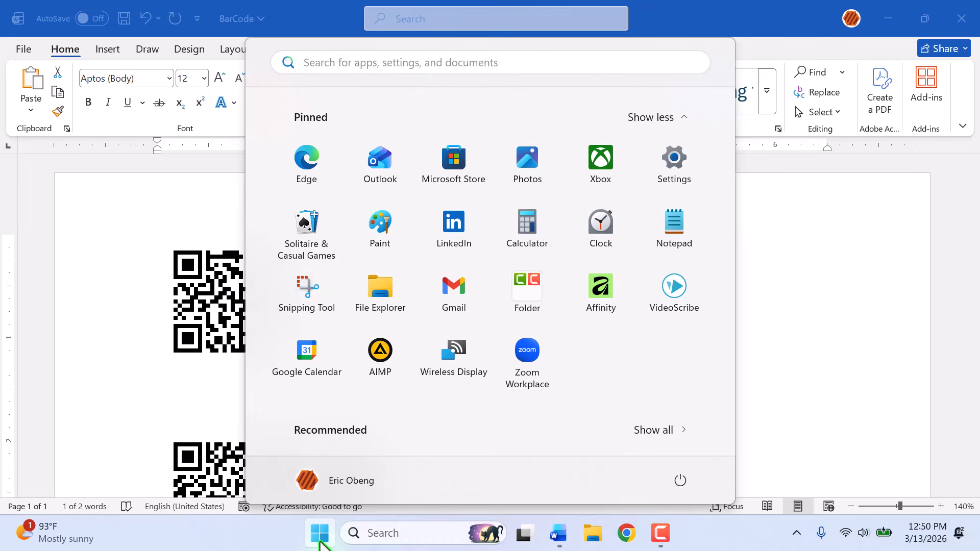
{"action": "type", "text": "pai"}
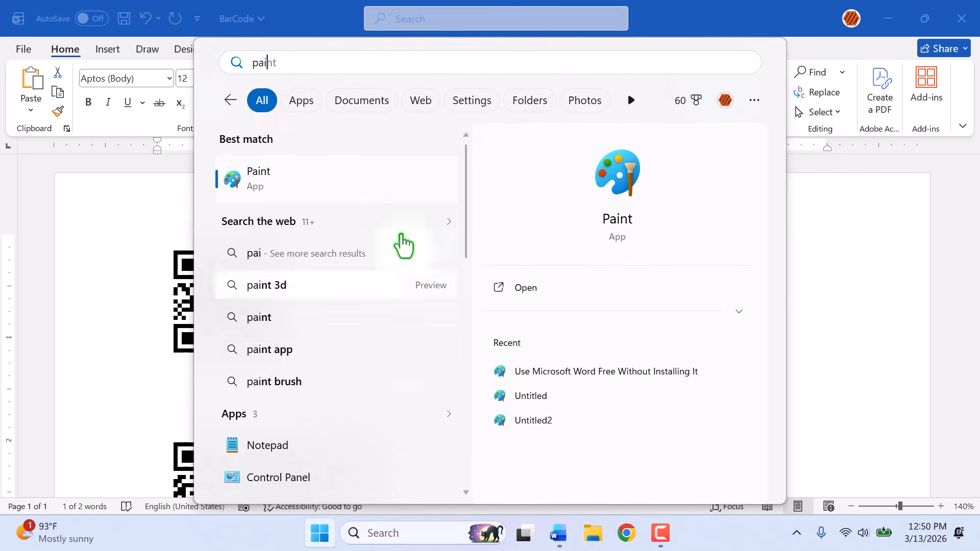
{"action": "left_click", "coordinate": [337, 190]}
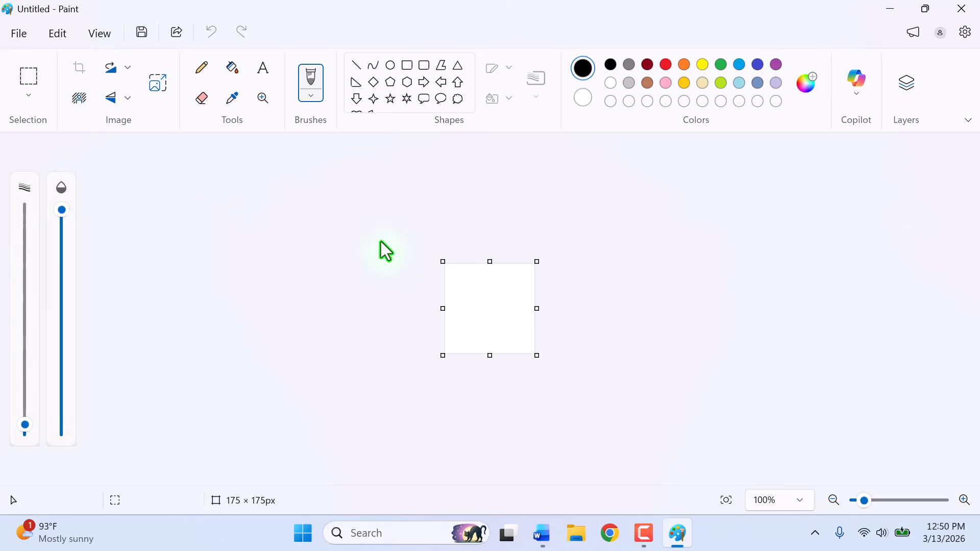
Paste the QR code into the canvas and shrink the canvas to about 206 × 208 px around it.
{"action": "key", "text": "ctrl+v"}
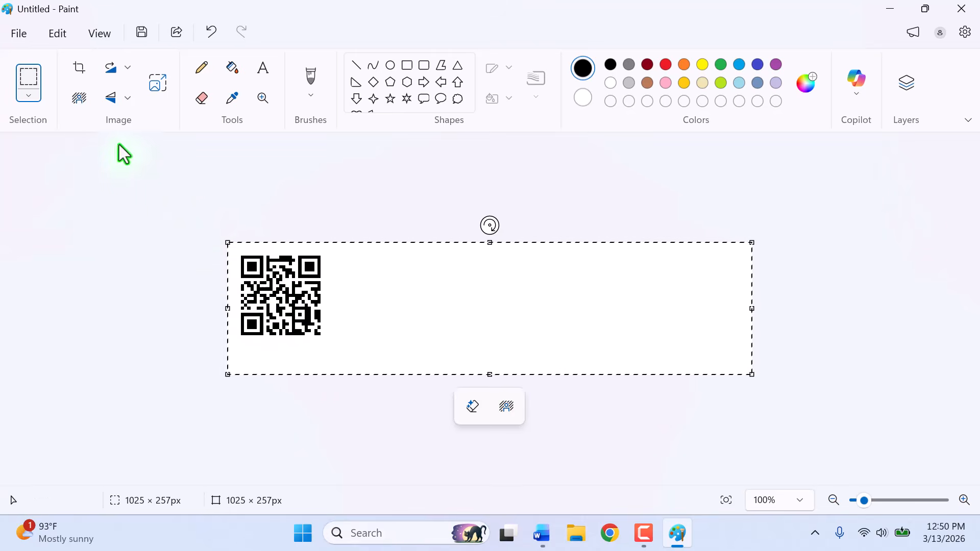
{"action": "left_click", "coordinate": [80, 67]}
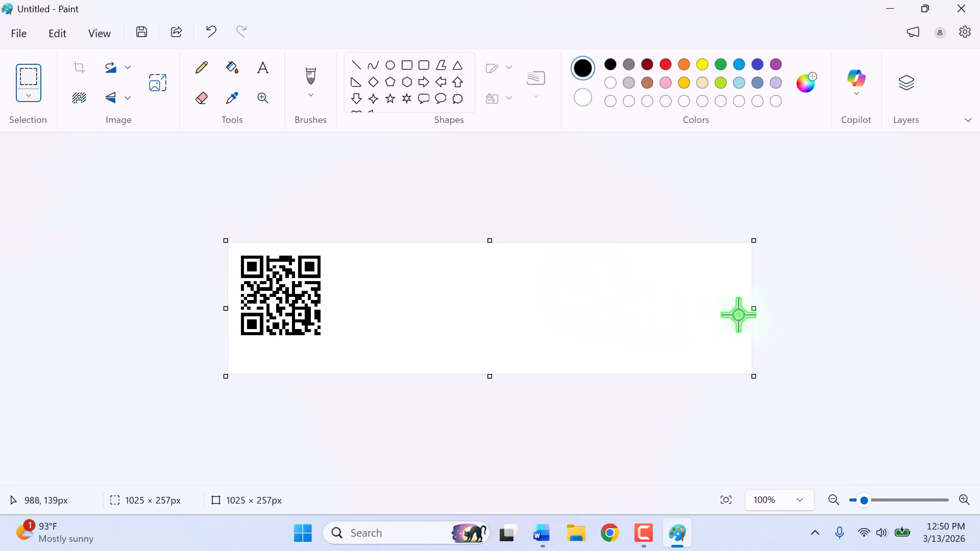
{"action": "left_click_drag", "start_coordinate": [754, 310], "coordinate": [332, 322]}
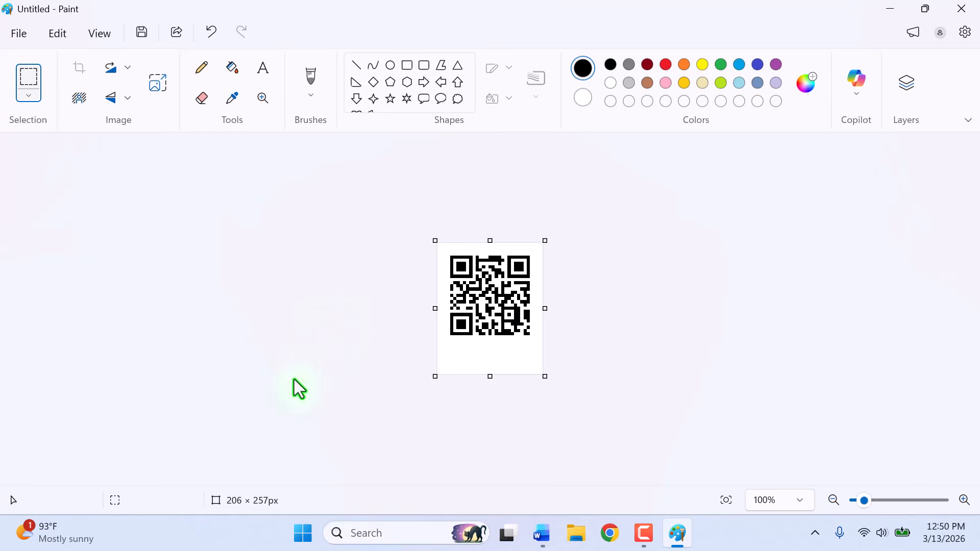
{"action": "left_click_drag", "start_coordinate": [491, 380], "coordinate": [500, 349]}
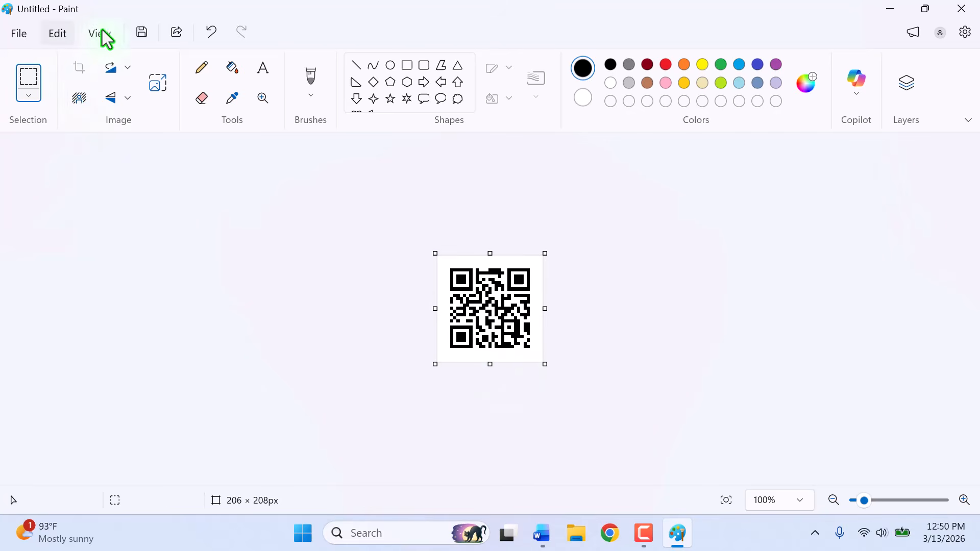
Save the pasted QR code image as a PNG file on the Desktop.
{"action": "left_click", "coordinate": [142, 35]}
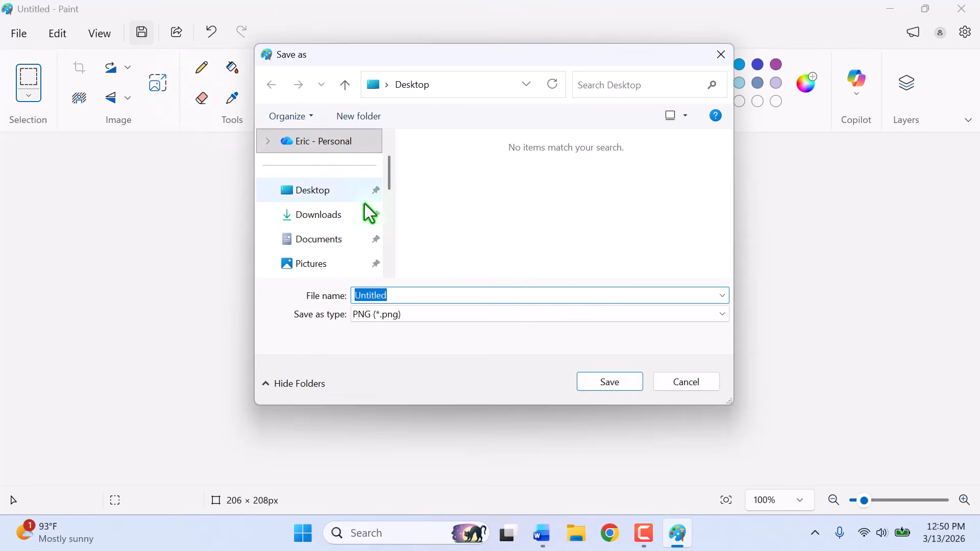
{"action": "left_click", "coordinate": [326, 196]}
{"action": "left_click", "coordinate": [614, 385]}
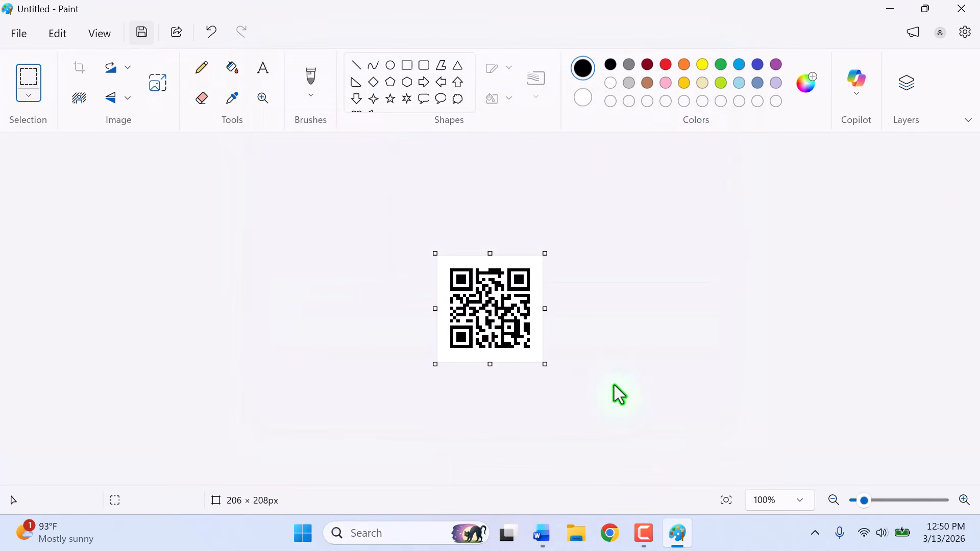
Switch back to the Word document and start creating a PDF/XPS document from the Export options.
{"action": "left_click", "coordinate": [541, 536]}
{"action": "left_click", "coordinate": [503, 368]}
{"action": "scroll", "coordinate": [509, 334], "scroll_direction": "down", "scroll_amount": 3}
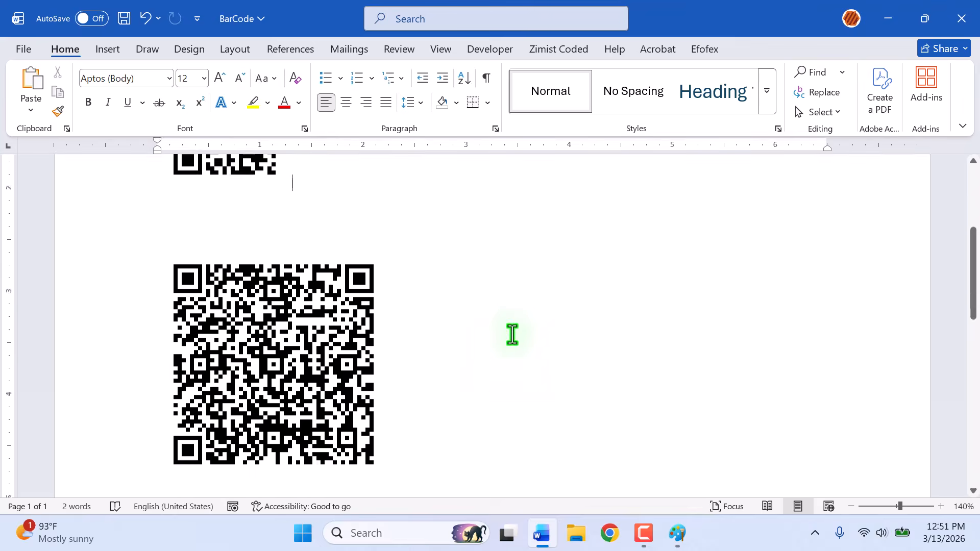
{"action": "scroll", "coordinate": [460, 278], "scroll_direction": "up", "scroll_amount": 2}
{"action": "left_click", "coordinate": [20, 48]}
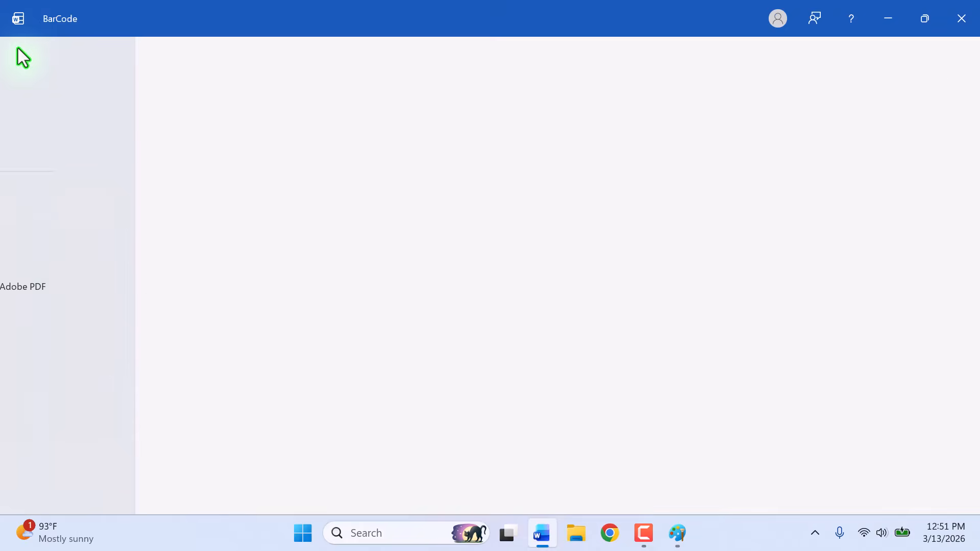
{"action": "left_click", "coordinate": [70, 414]}
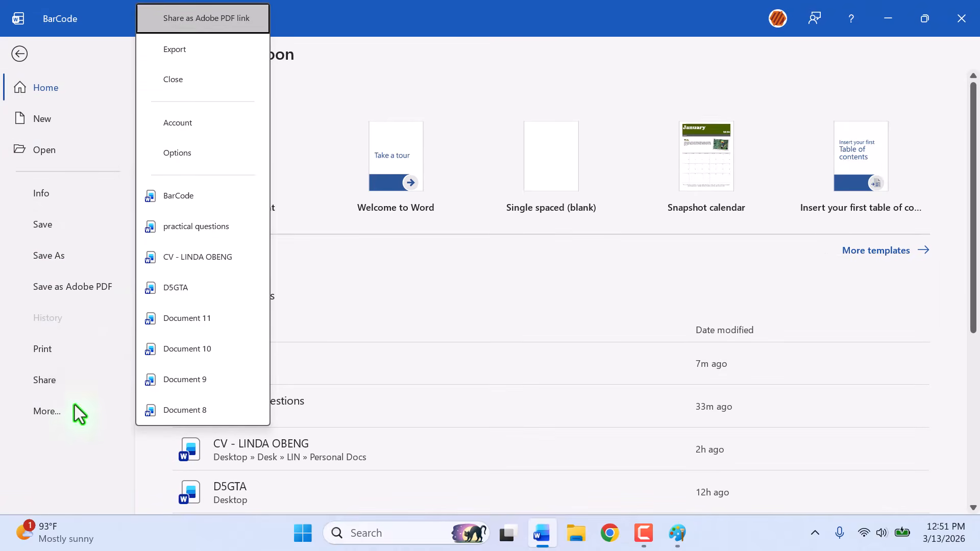
{"action": "left_click", "coordinate": [186, 61]}
{"action": "left_click", "coordinate": [285, 149]}
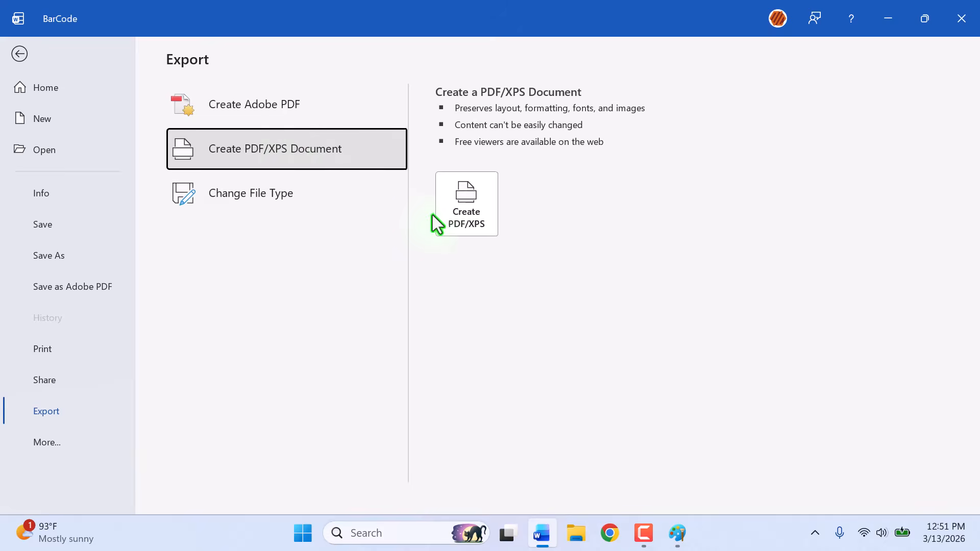
{"action": "left_click", "coordinate": [459, 213]}
Publish the document as a PDF named BarCode on the Desktop and review both QR codes in it.
{"action": "scroll", "coordinate": [59, 149], "scroll_direction": "up", "scroll_amount": 6}
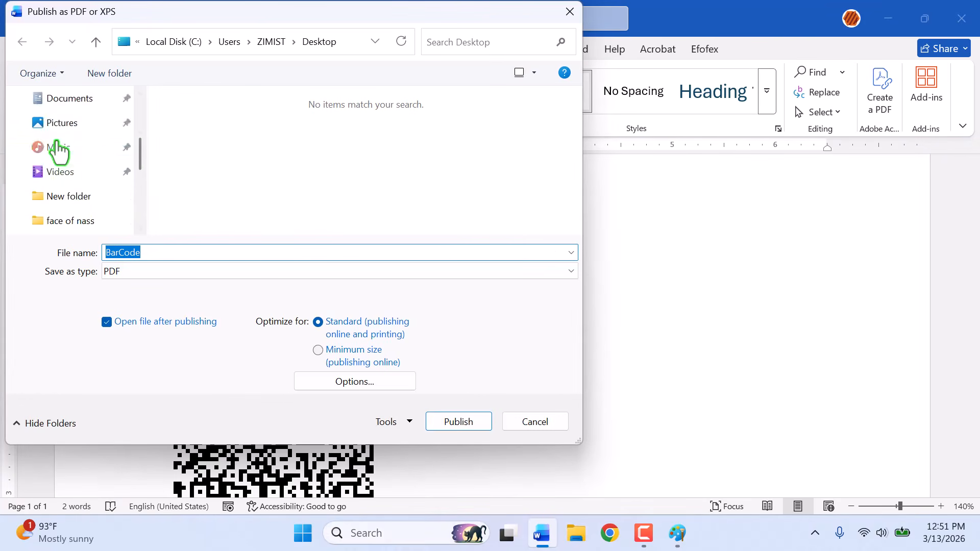
{"action": "left_click", "coordinate": [77, 201]}
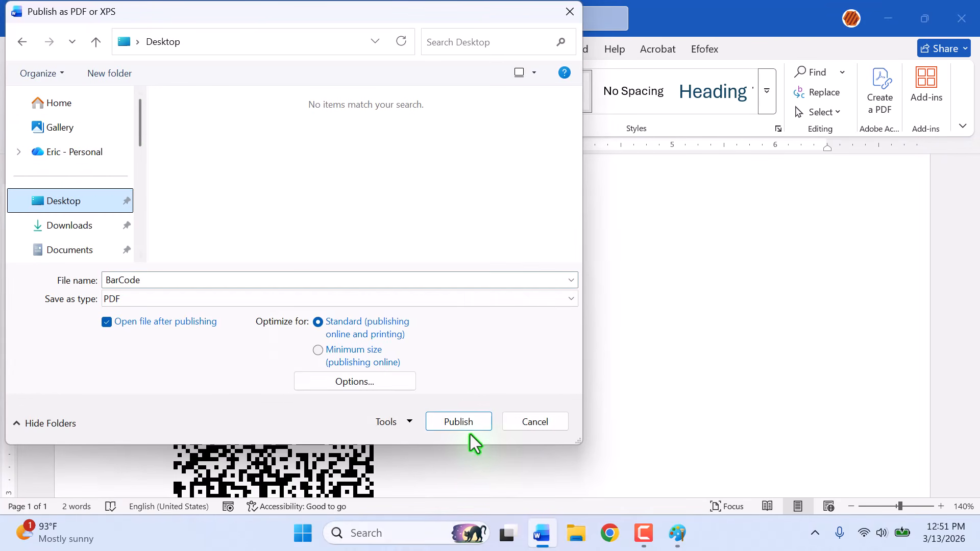
{"action": "left_click", "coordinate": [457, 426]}
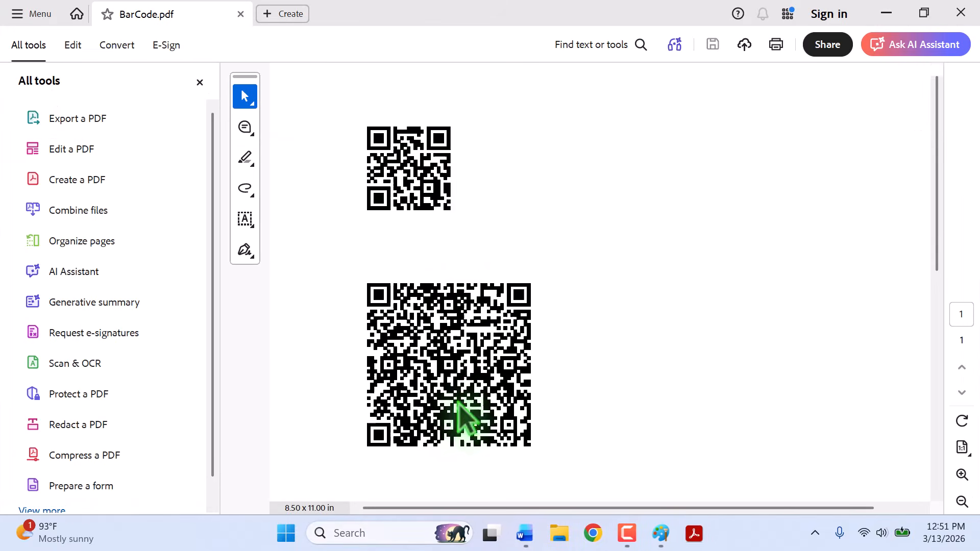
{"action": "scroll", "coordinate": [519, 295], "scroll_direction": "down", "scroll_amount": 3}
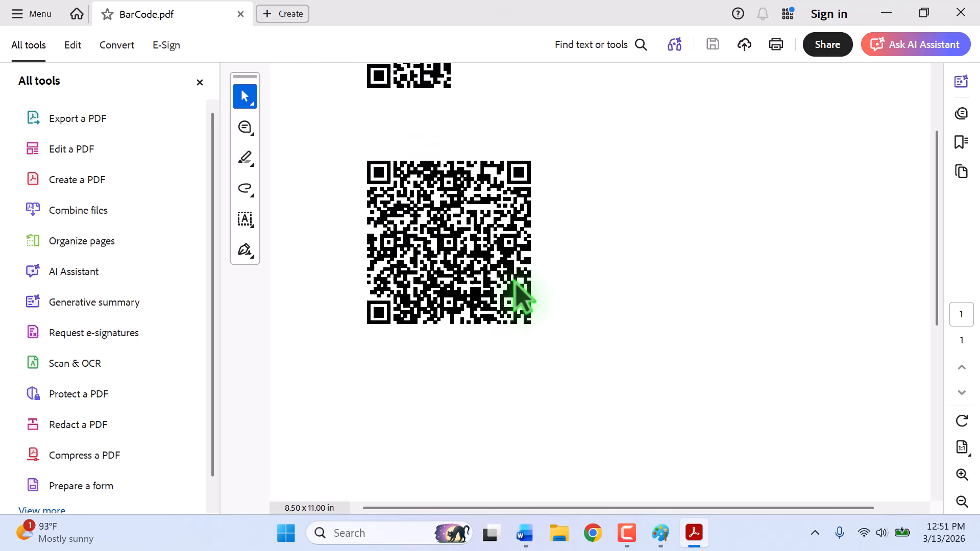
{"action": "scroll", "coordinate": [512, 279], "scroll_direction": "up", "scroll_amount": 3}
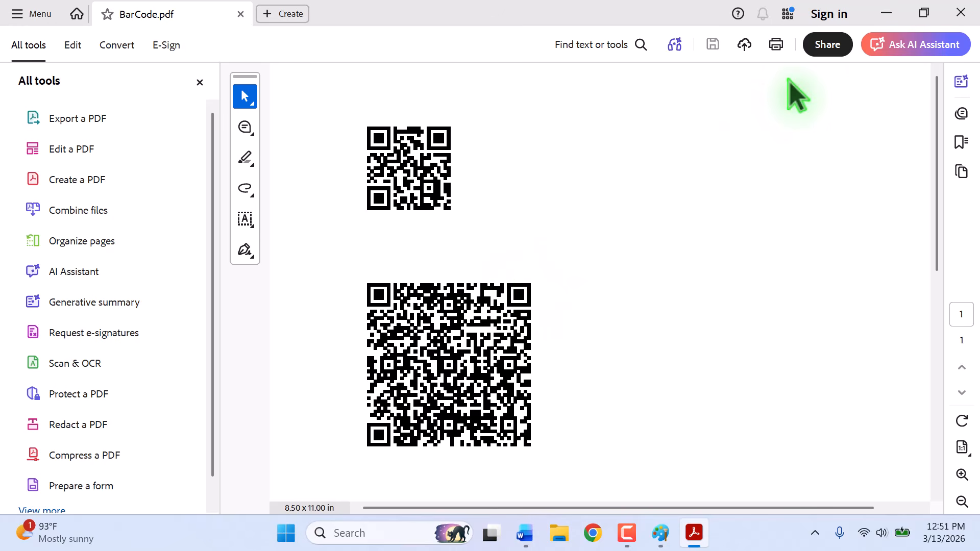